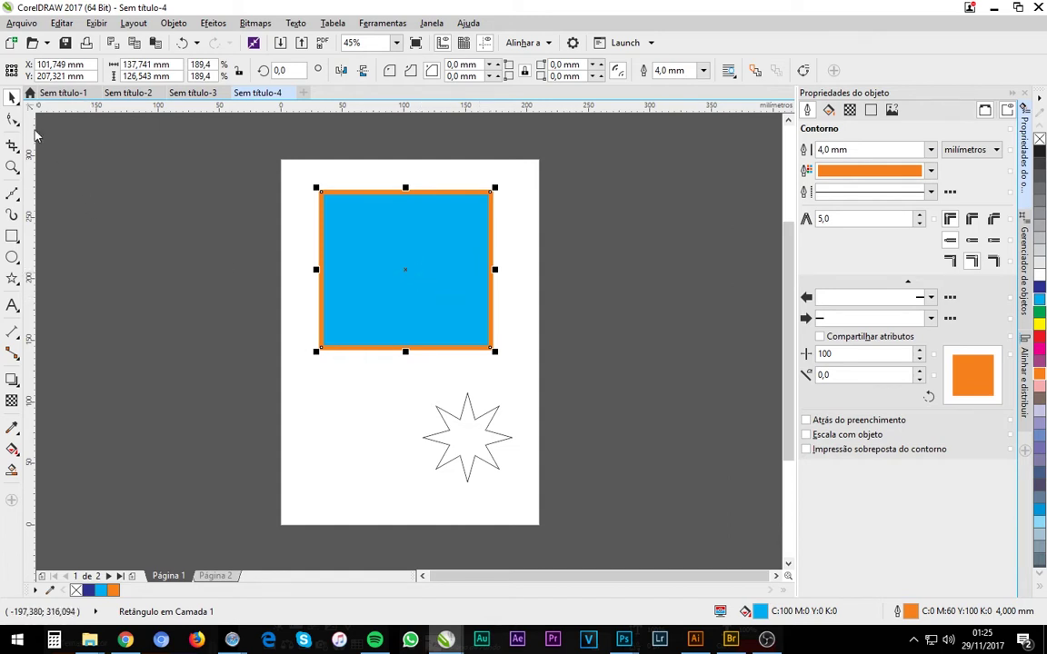
# - Round all four corners of the blue rectangle freehand with the Shape tool to a radius of about 45 mm
pyautogui.click(11, 122)
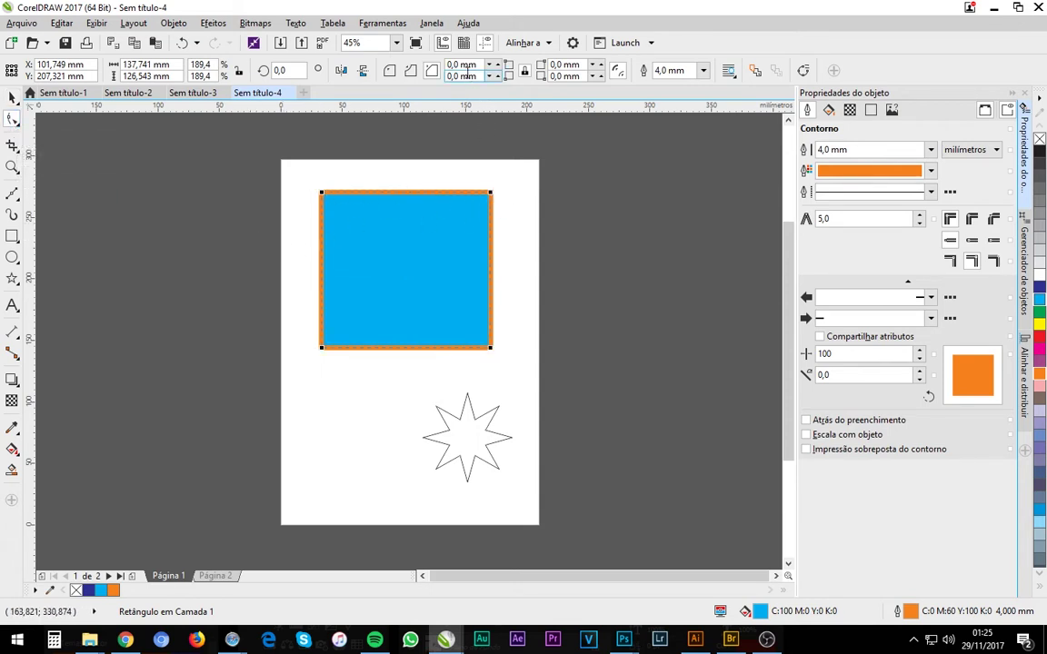
pyautogui.click(360, 71)
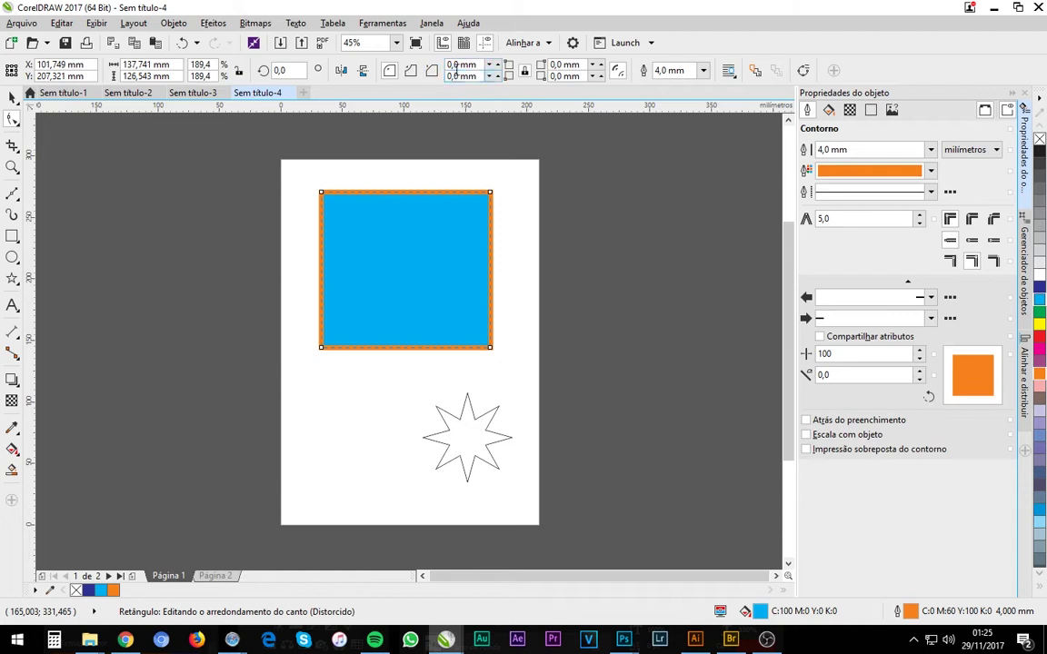
pyautogui.moveTo(491, 195); pyautogui.dragTo(505, 232)
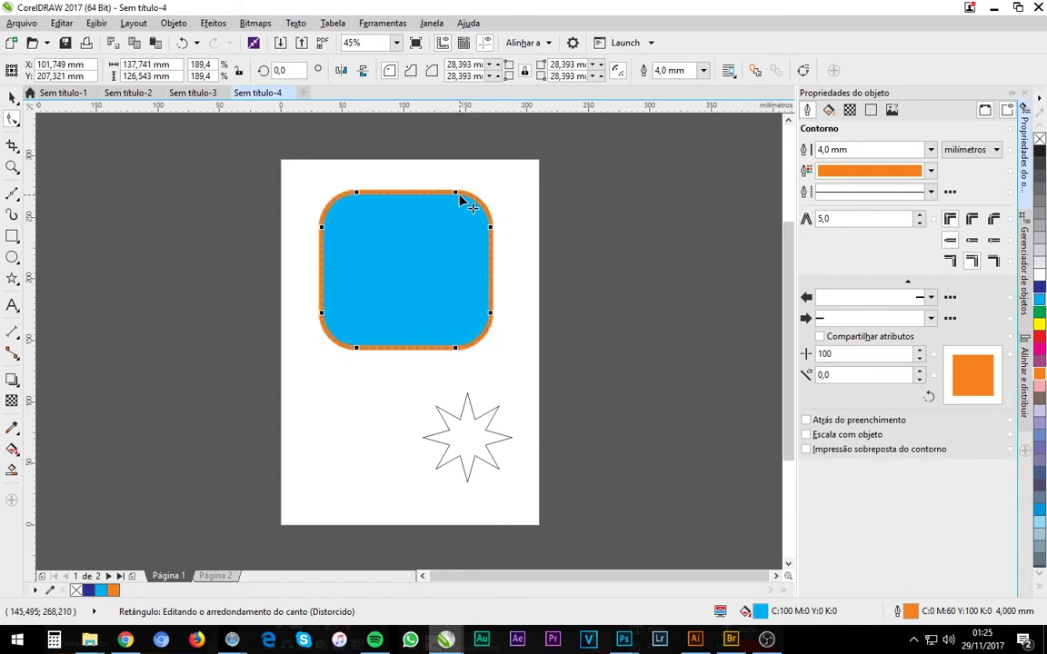
pyautogui.moveTo(462, 193)
pyautogui.mouseDown()
pyautogui.moveTo(489, 223)
pyautogui.moveTo(465, 199)
pyautogui.moveTo(474, 197)
pyautogui.moveTo(443, 197)
pyautogui.moveTo(459, 203)
pyautogui.mouseUp()
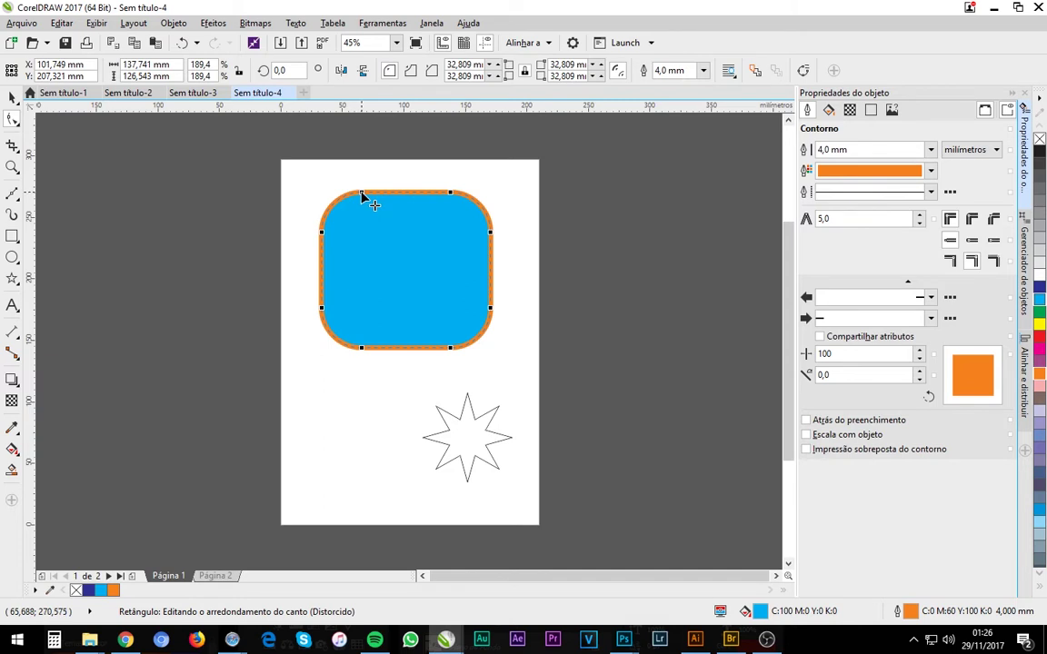
pyautogui.moveTo(362, 193); pyautogui.dragTo(375, 193)
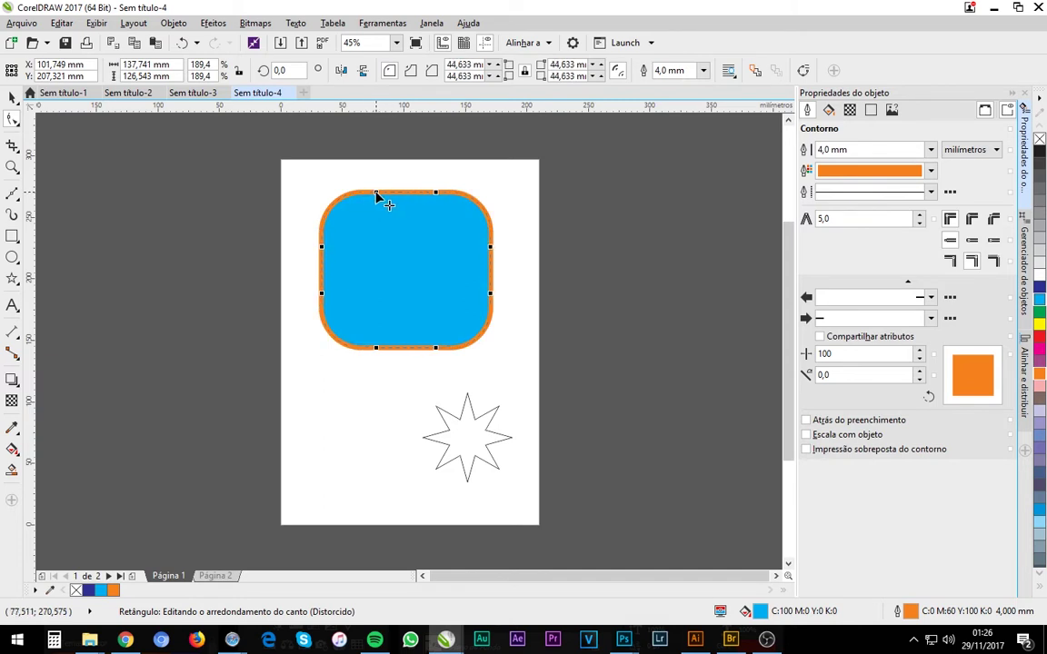
# - Set the corner radius of the blue rectangle to 50 mm for all four corners
pyautogui.click(454, 65)
pyautogui.click(469, 66)
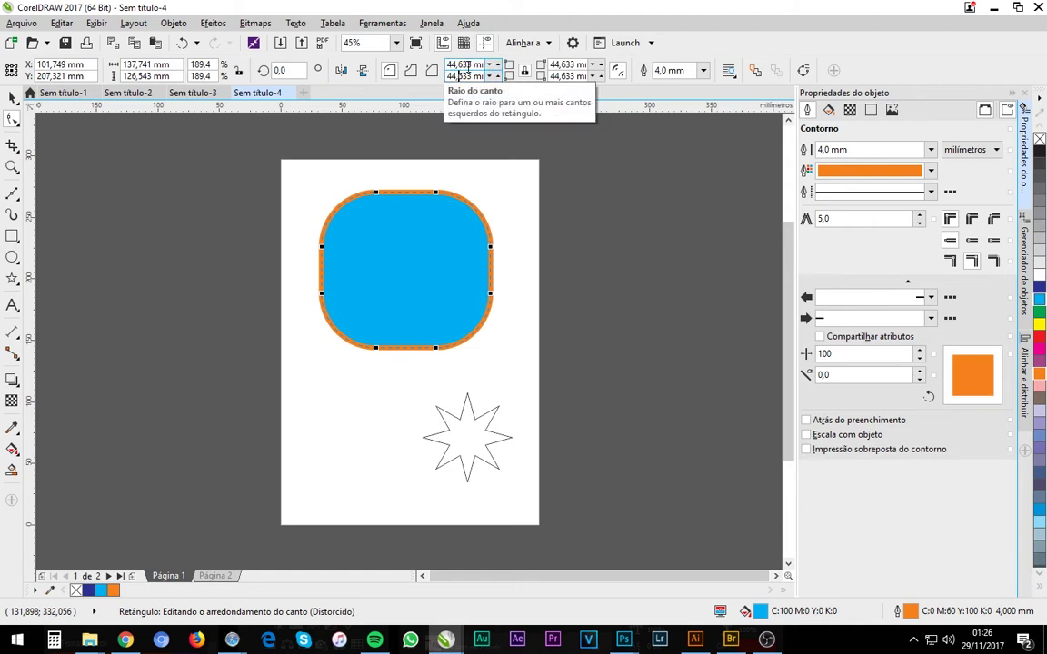
pyautogui.write('50')
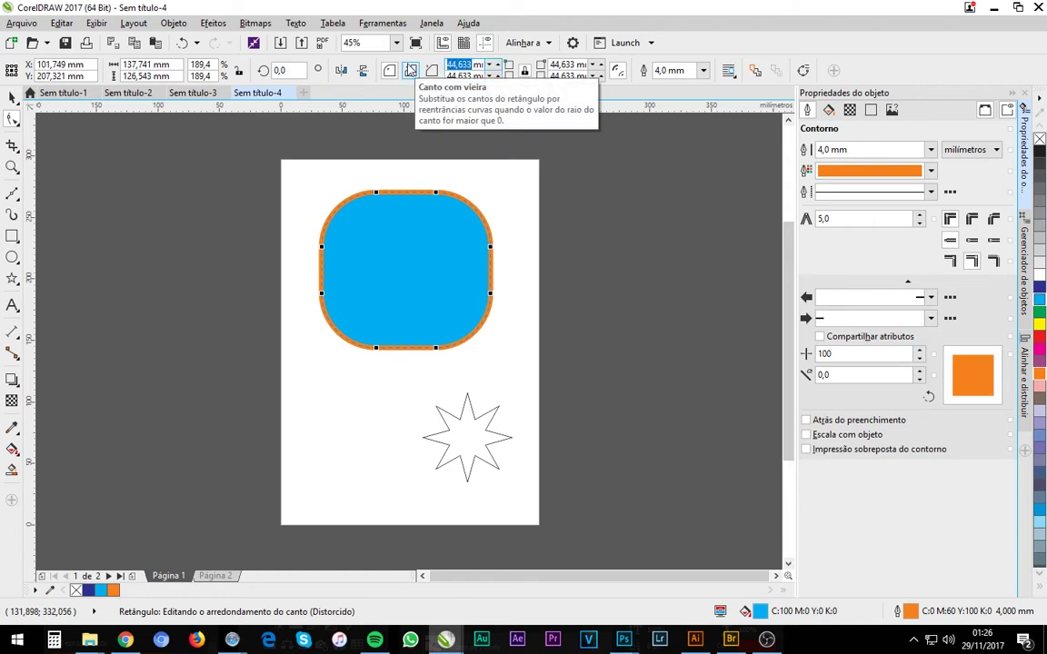
pyautogui.press('Return')
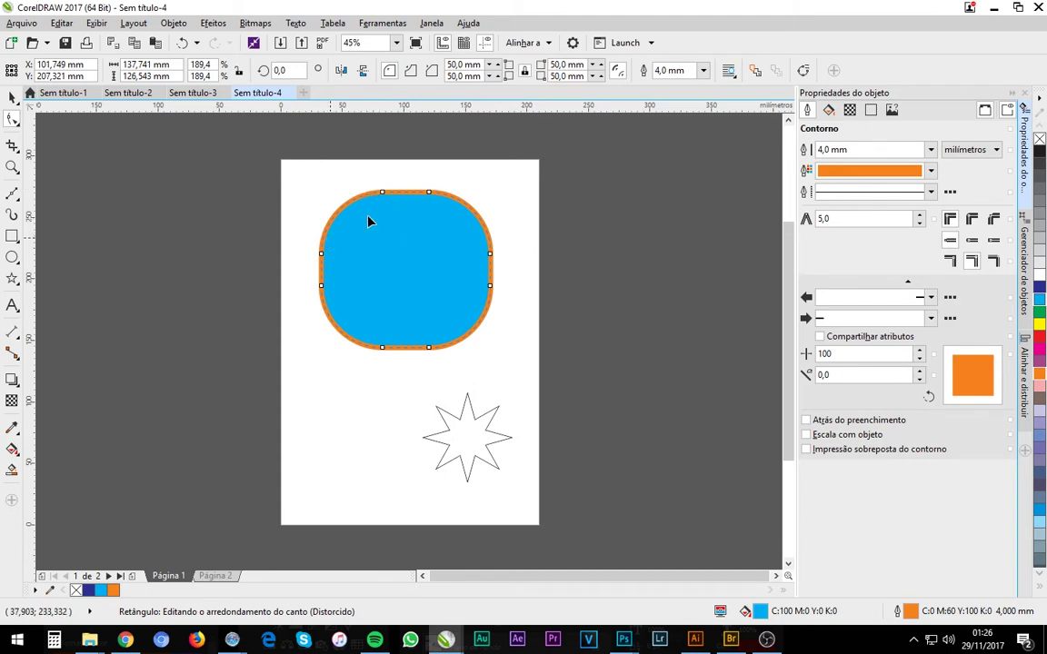
# - Try scalloped corners reduced freehand to a radius of about 35 mm, and switch the rectangle to chamfered corners
pyautogui.click(410, 71)
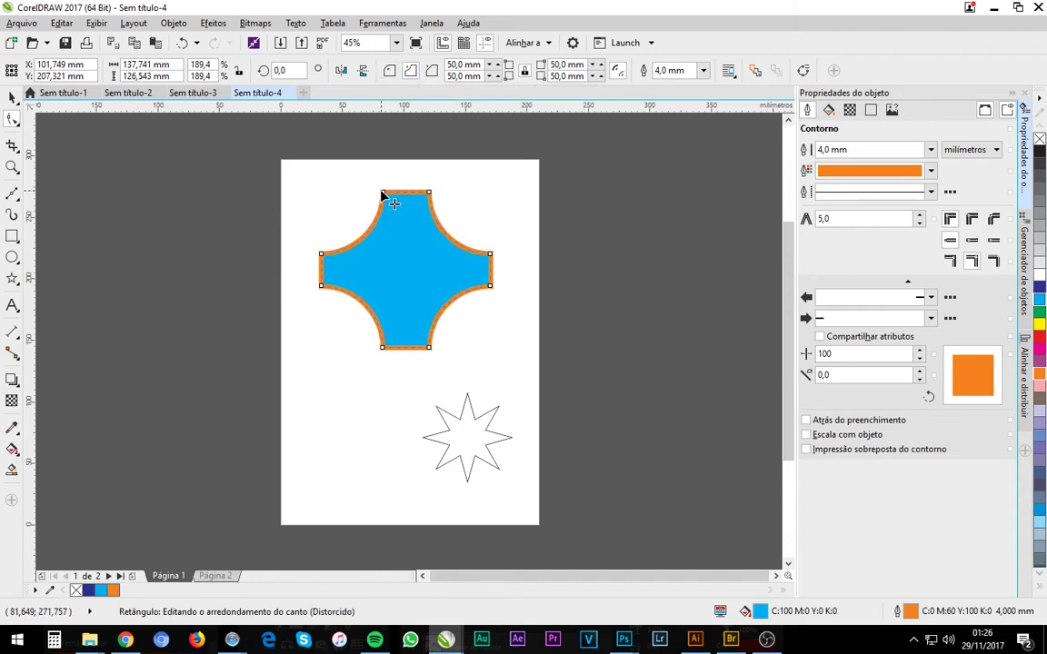
pyautogui.moveTo(382, 194); pyautogui.dragTo(364, 193)
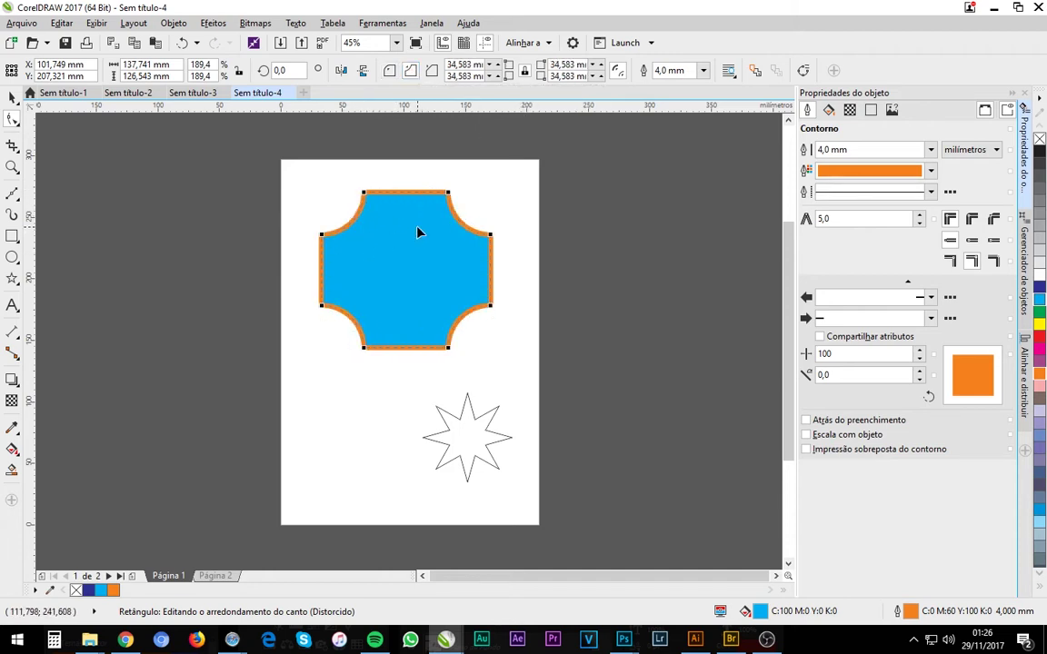
pyautogui.click(434, 73)
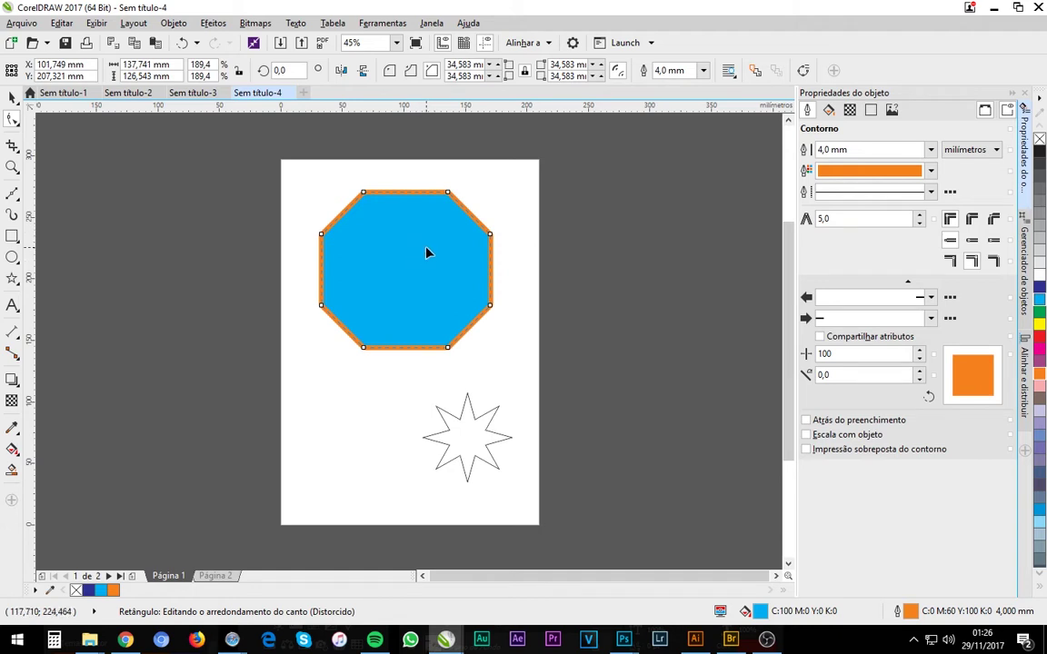
# - Try an outline width of 5.0 mm on the blue chamfered shape and undo it
pyautogui.click(703, 71)
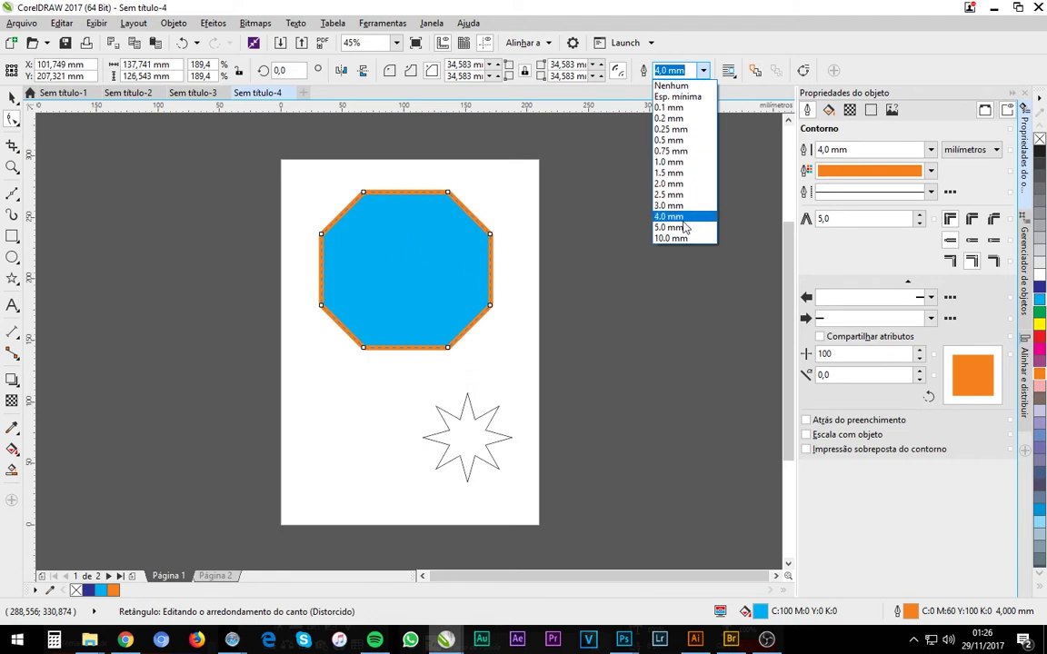
pyautogui.click(537, 294)
pyautogui.click(703, 71)
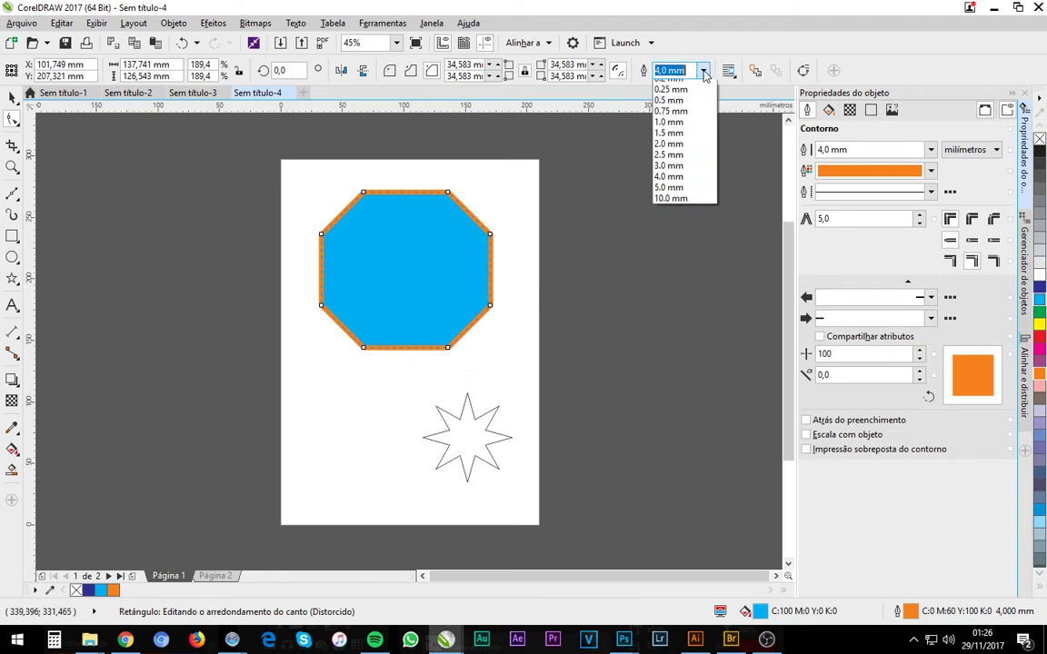
pyautogui.click(12, 97)
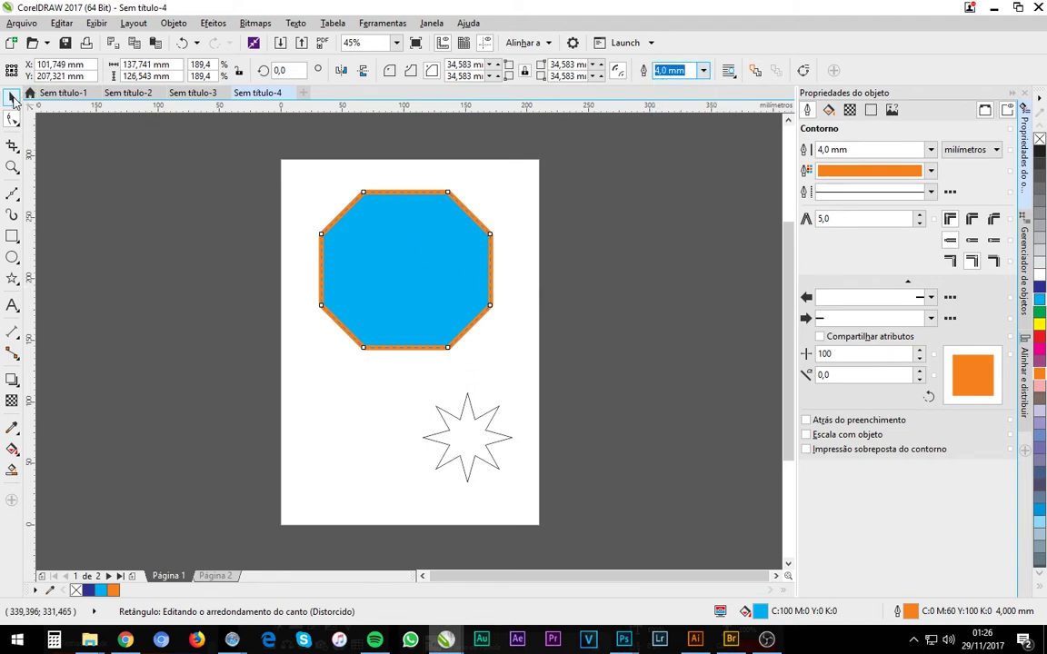
pyautogui.click(704, 71)
pyautogui.click(670, 227)
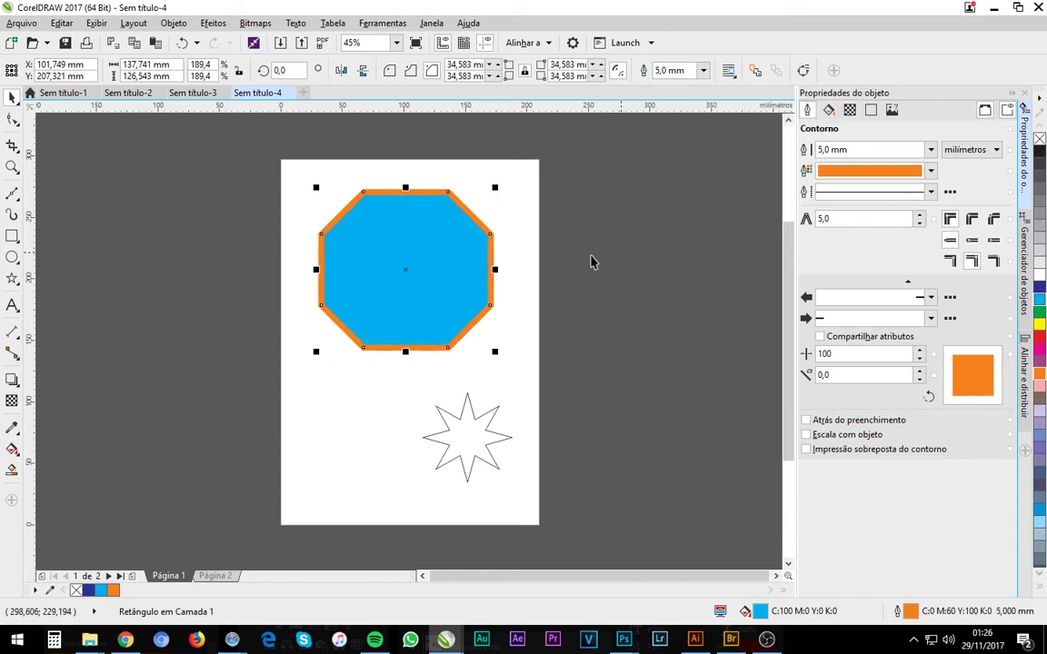
pyautogui.hotkey('ctrl', 'z')
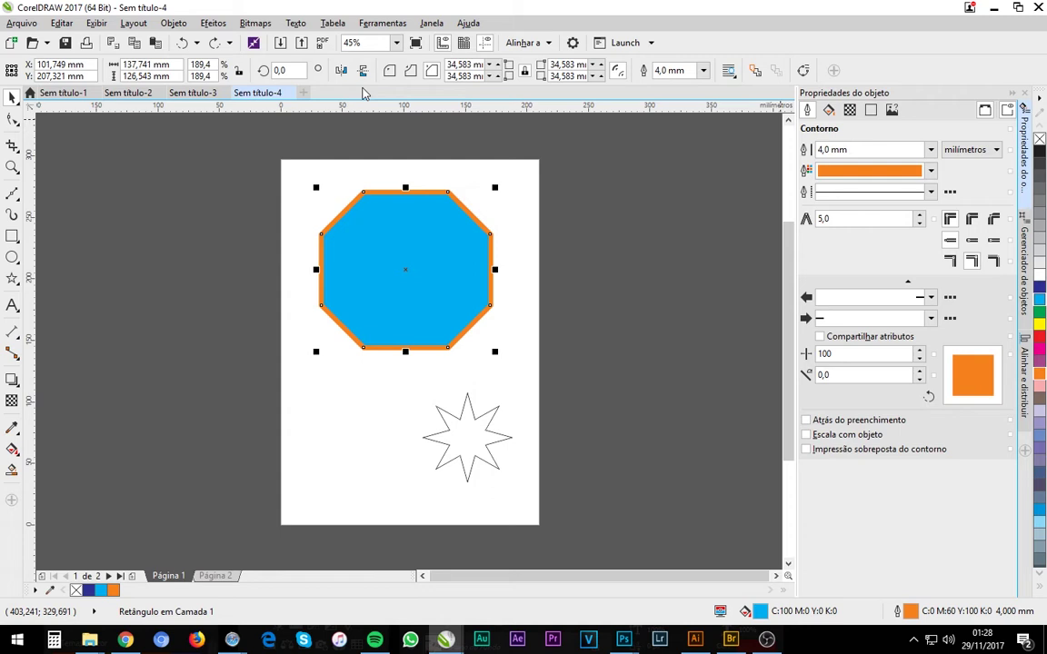
# - Reselect the blue chamfered shape and mirror it vertically
pyautogui.moveTo(695, 641)
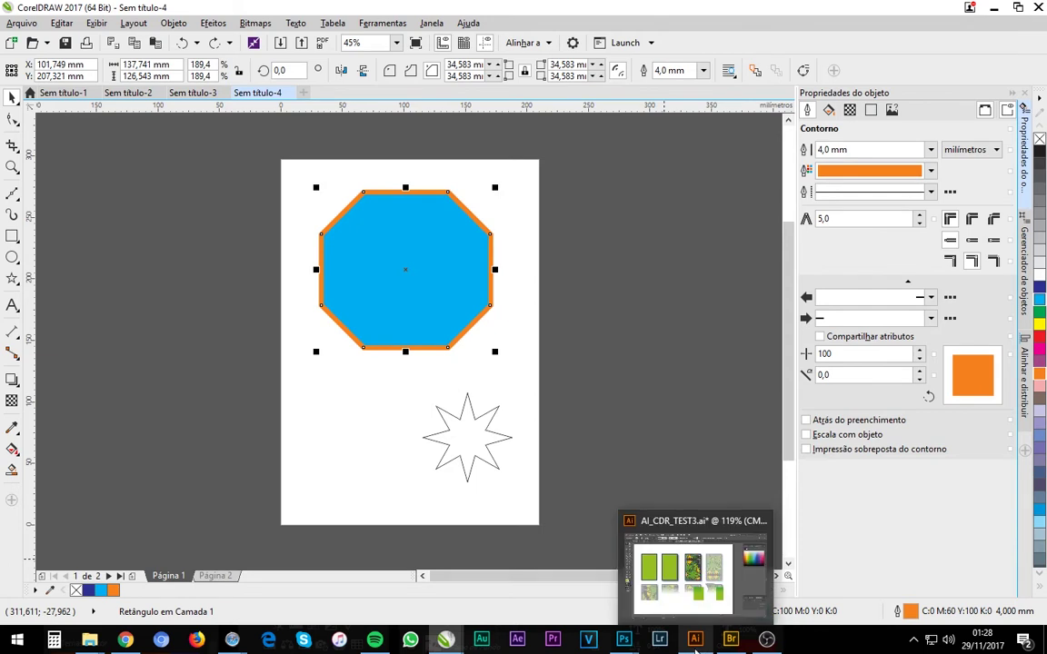
pyautogui.click(615, 482)
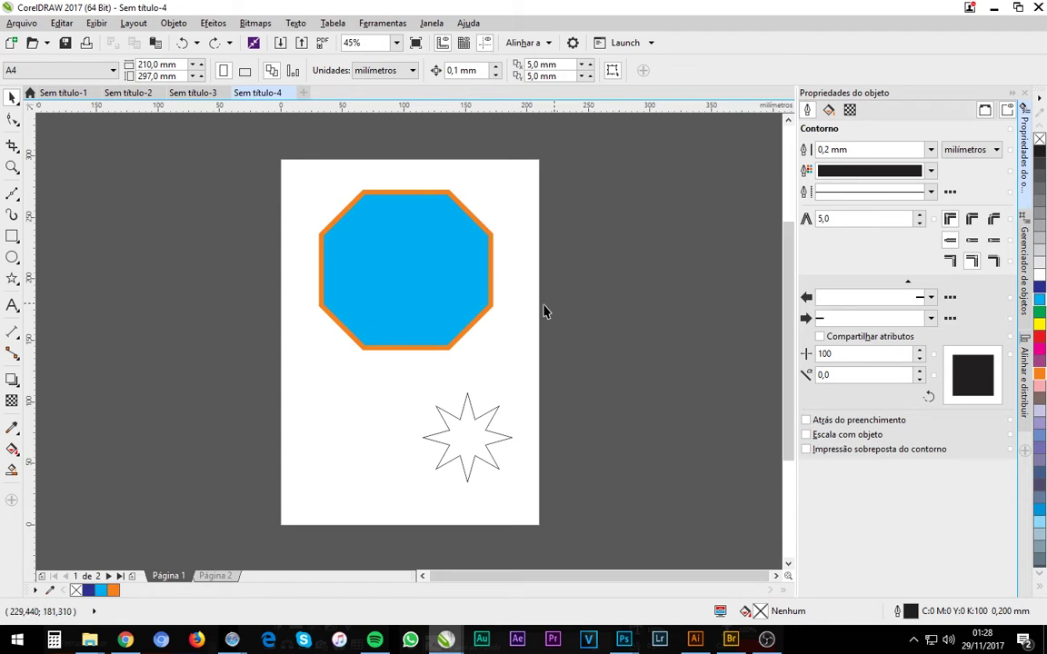
pyautogui.click(430, 302)
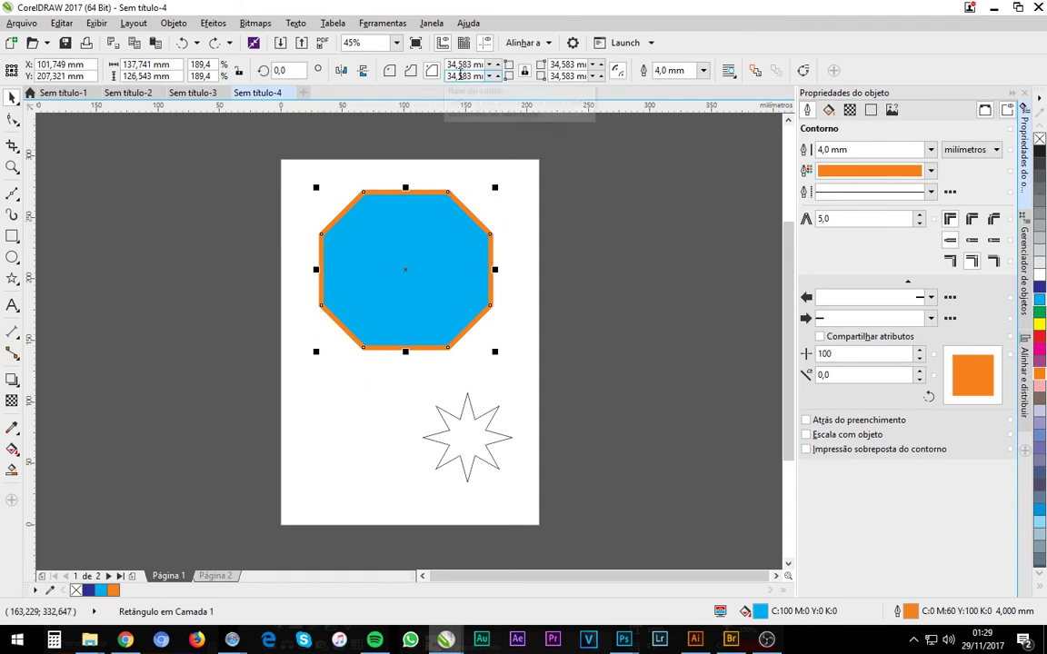
pyautogui.click(362, 71)
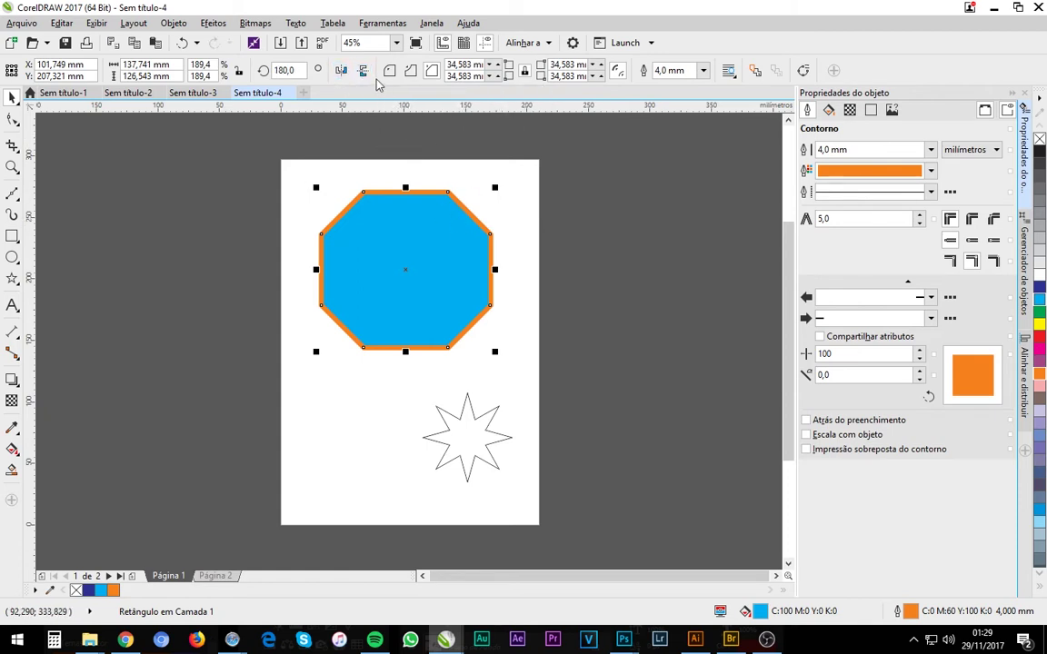
# - Review the blue shape's fill and transparency properties, and return to its outline properties
pyautogui.click(668, 73)
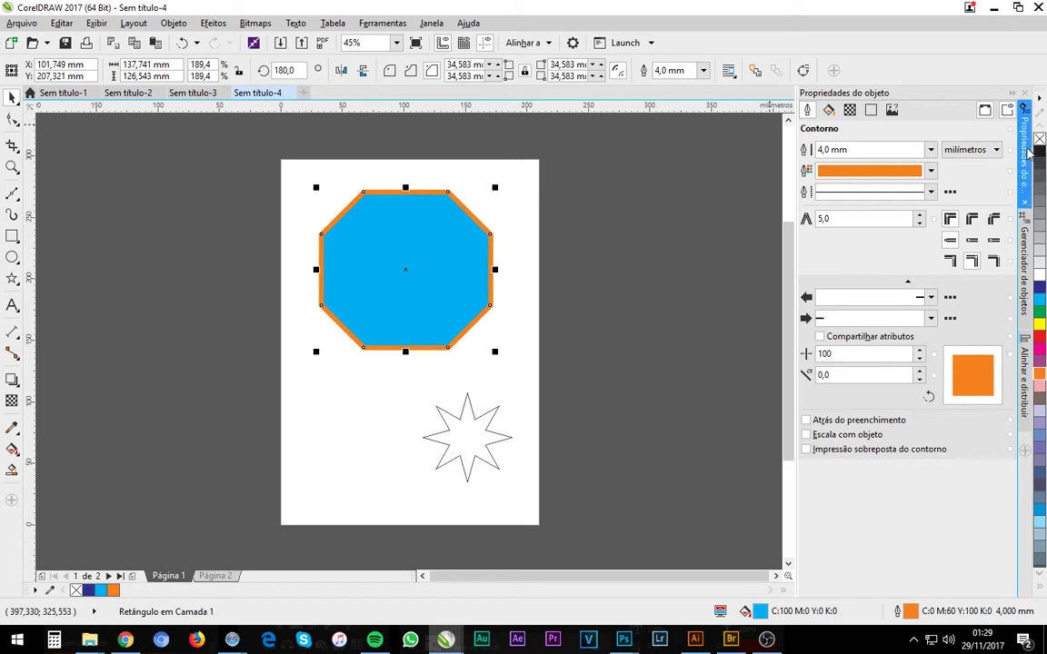
pyautogui.click(827, 109)
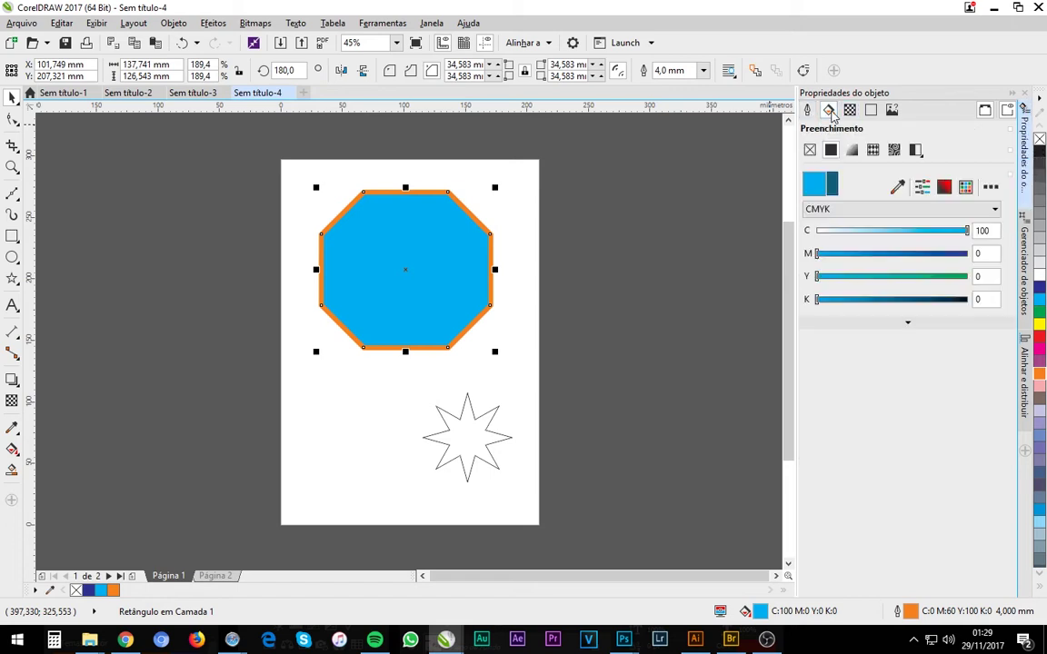
pyautogui.click(850, 109)
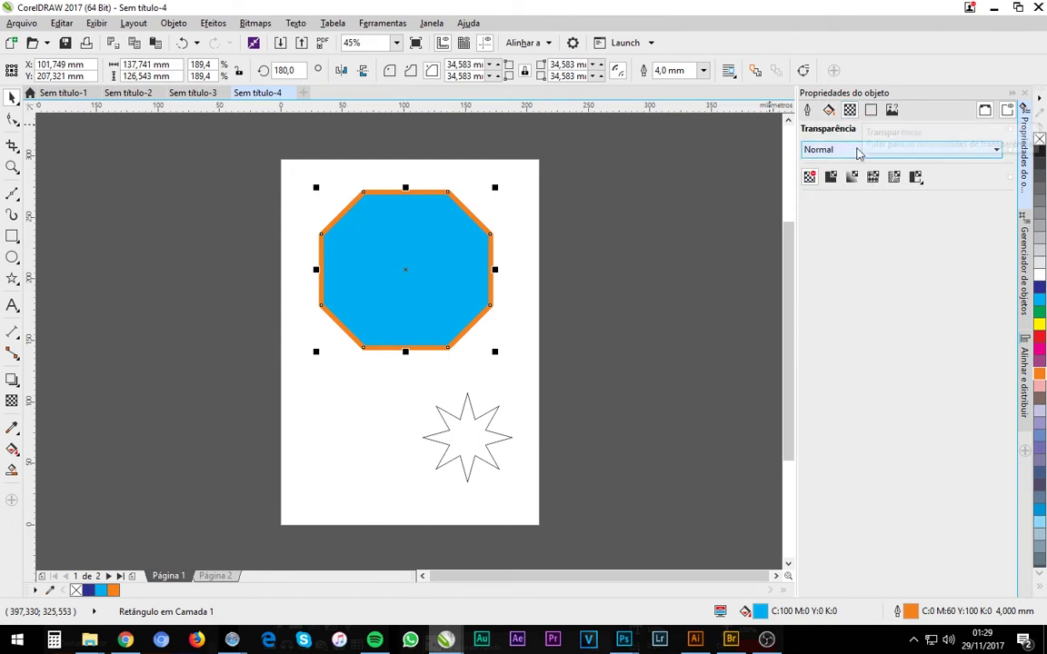
pyautogui.click(808, 110)
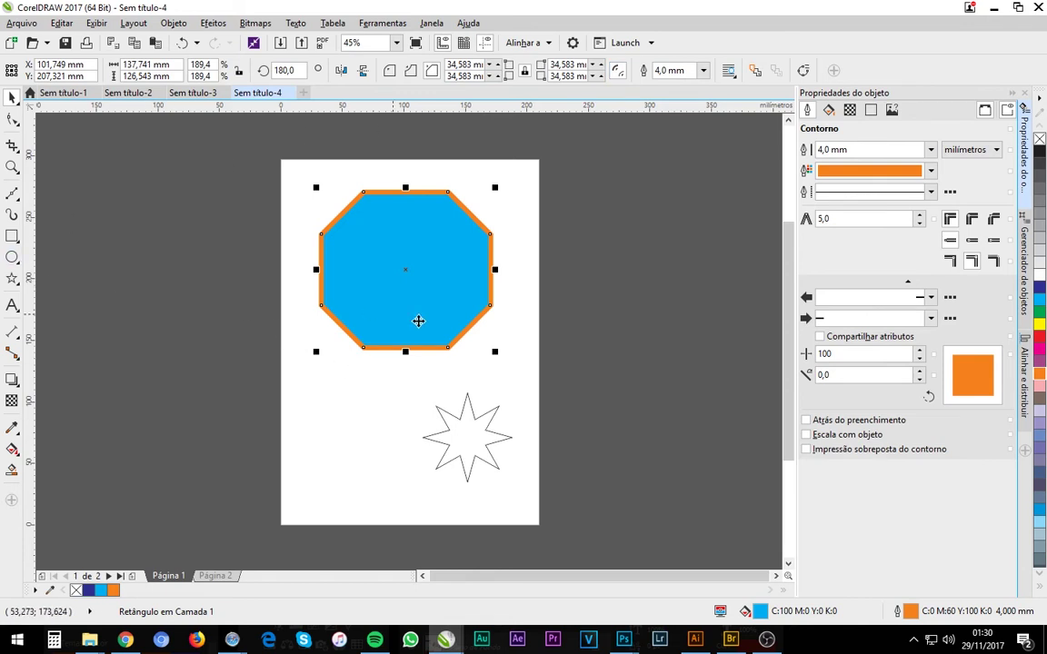
# - Set the number of points of the star below the blue shape to 5
pyautogui.click(479, 419)
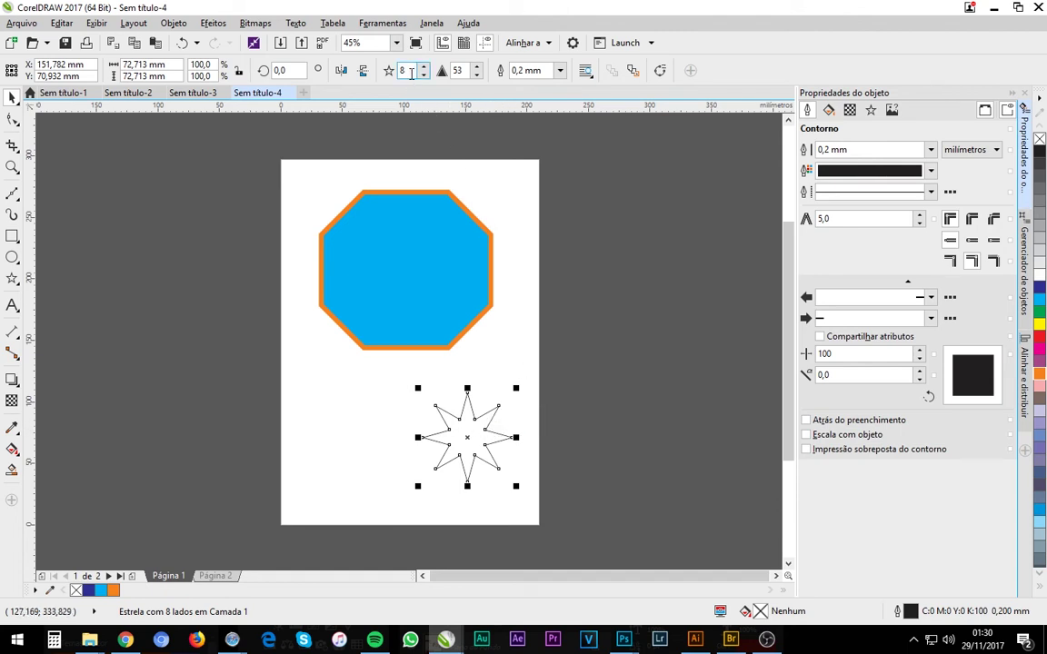
pyautogui.moveTo(411, 73); pyautogui.dragTo(401, 72)
pyautogui.write('5')
pyautogui.press('Return')
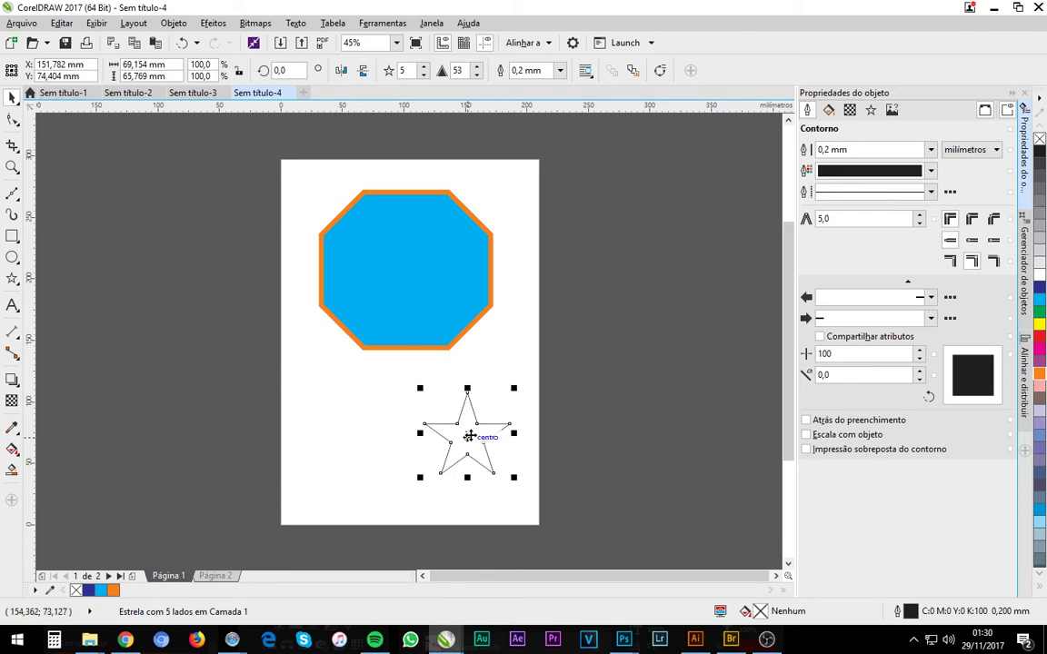
# - Pull the star's inner vertices towards its centre with the Shape tool, to a sharpness of about 83
pyautogui.click(13, 119)
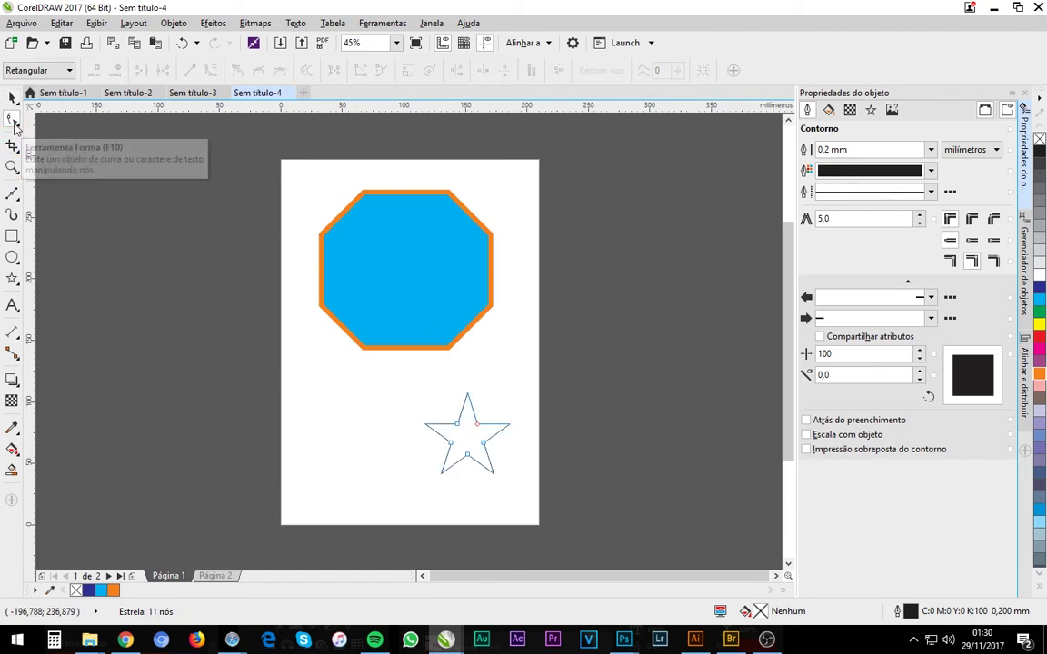
pyautogui.moveTo(458, 424); pyautogui.dragTo(466, 435)
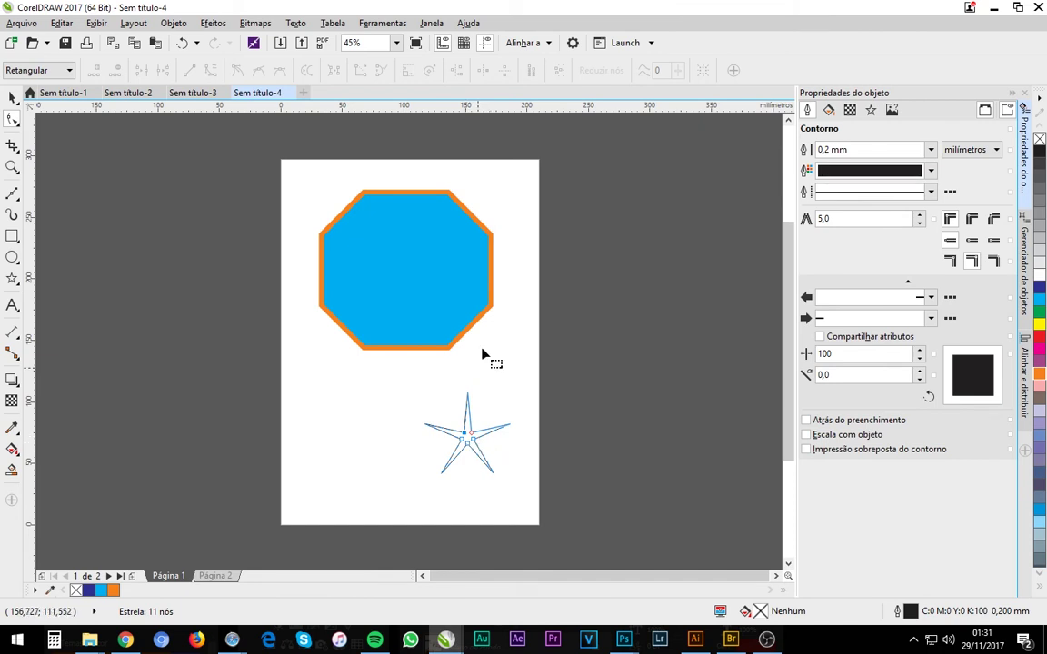
pyautogui.press('space')
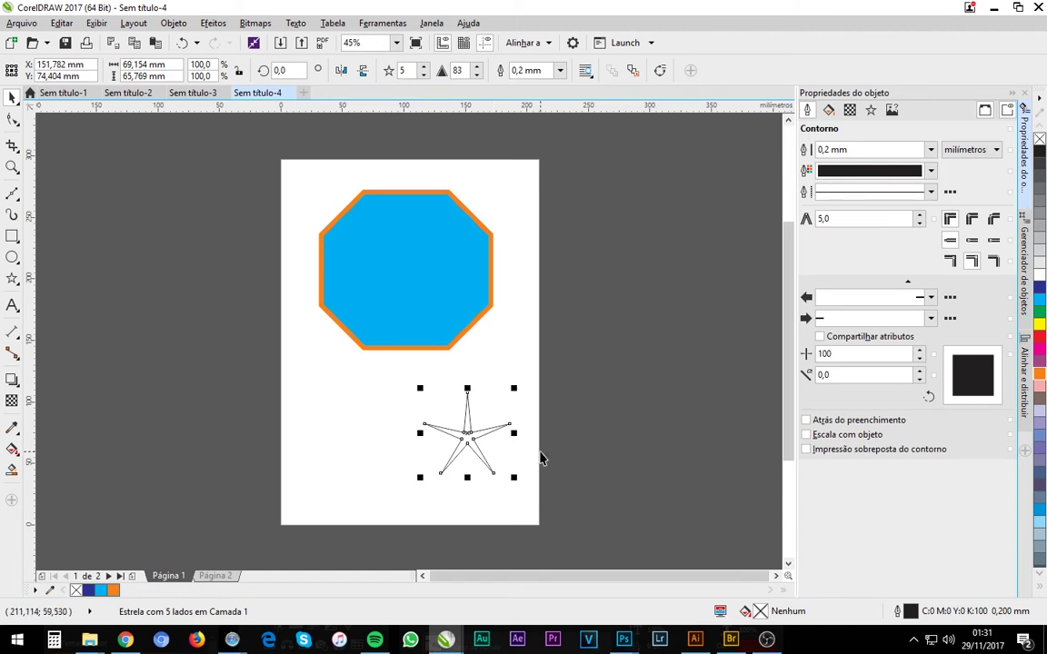
# - Select the five-pointed star and convert it to curves
pyautogui.click(474, 403)
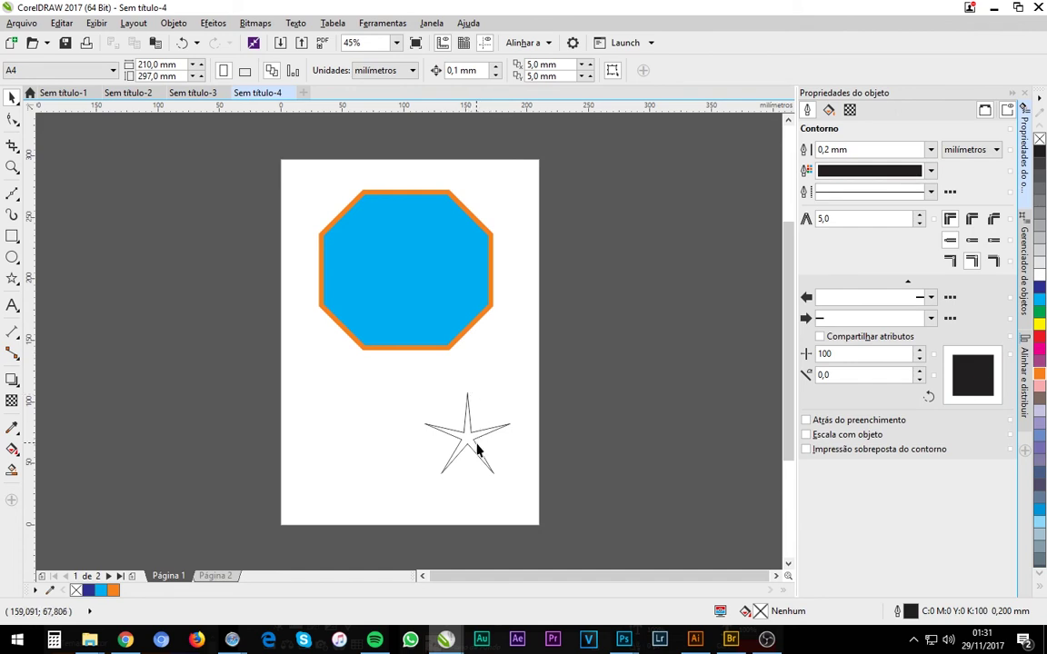
pyautogui.click(480, 416)
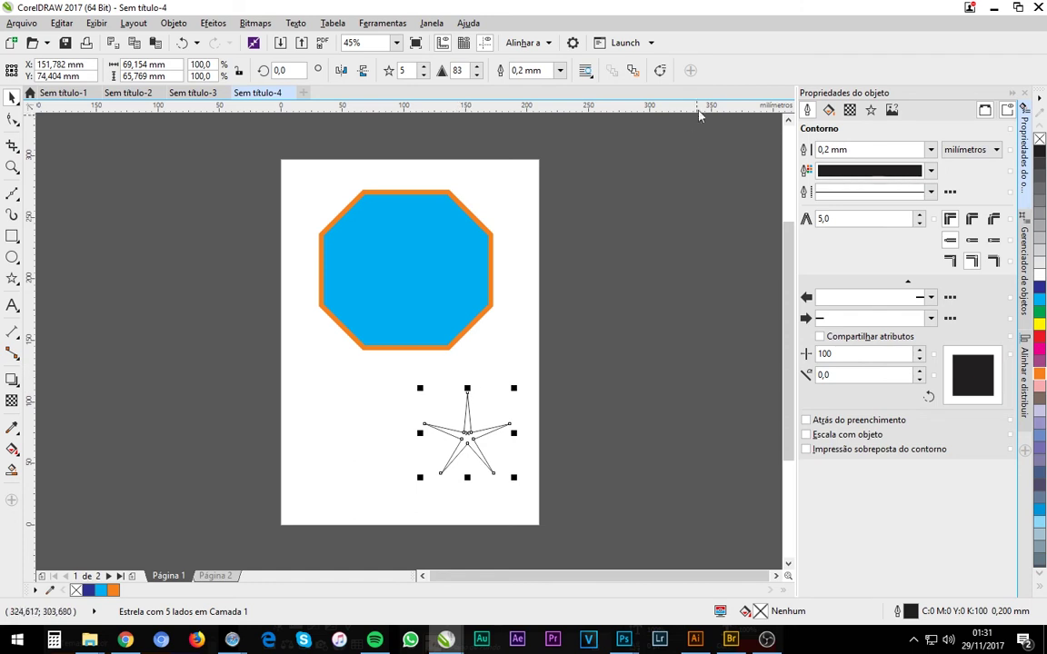
pyautogui.click(660, 71)
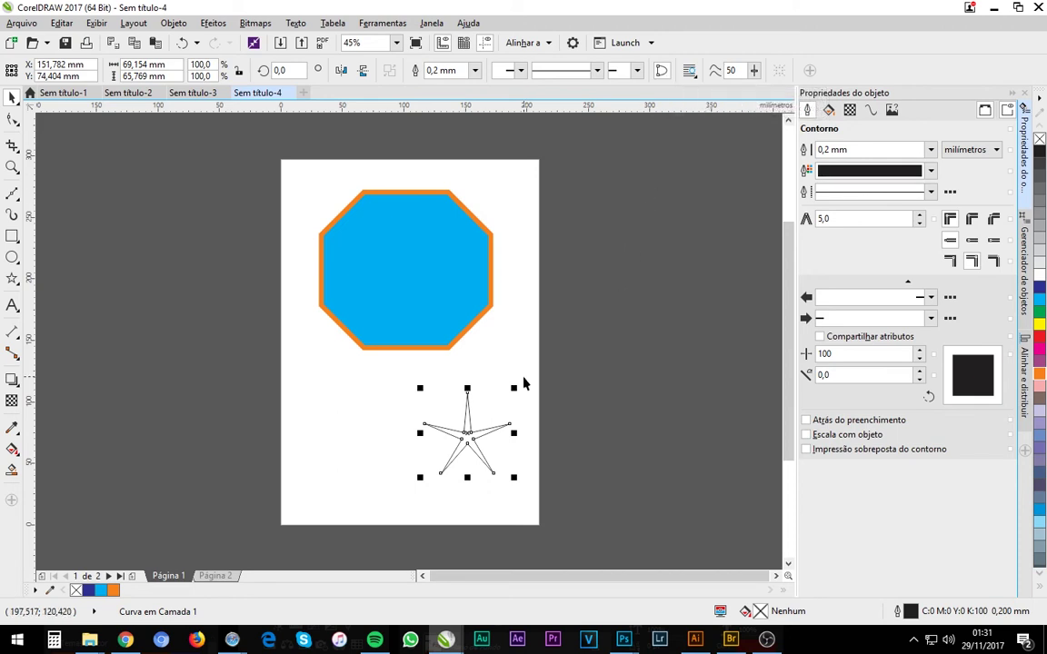
# - Stretch the star's top point straight upward by moving its node alone, and deselect the star
pyautogui.click(12, 119)
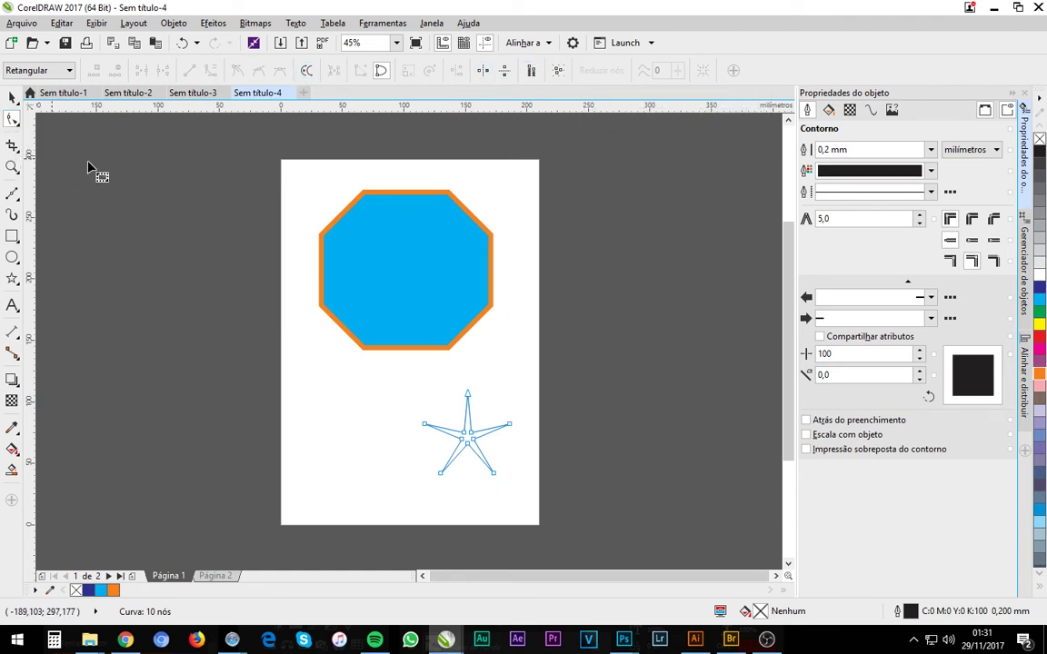
pyautogui.moveTo(502, 400); pyautogui.dragTo(483, 366)
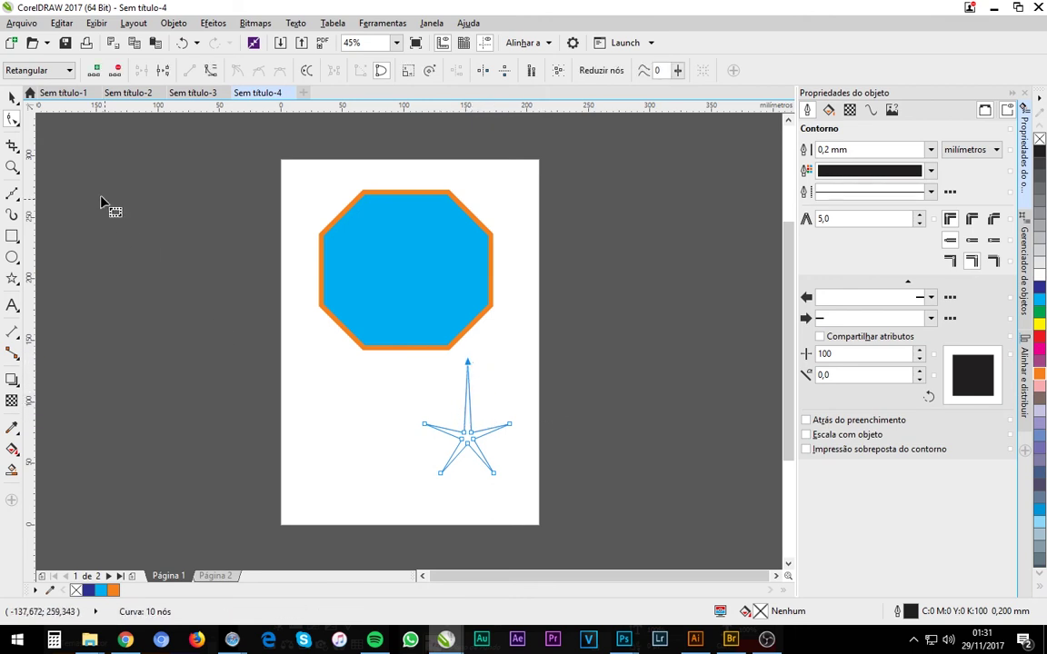
pyautogui.click(12, 98)
pyautogui.click(536, 437)
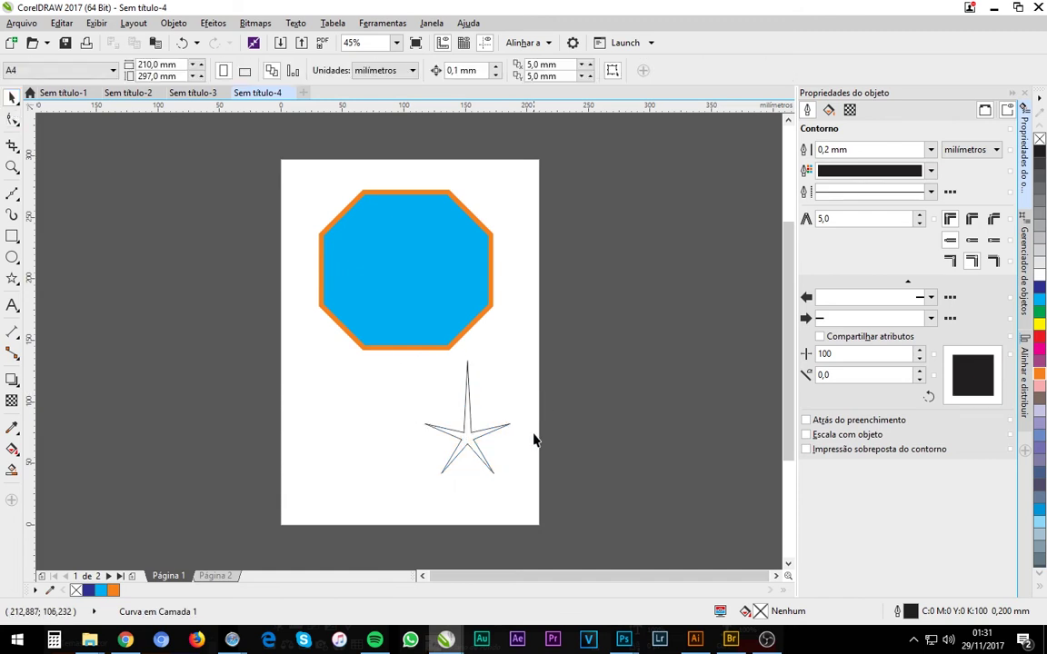
# - Move the star slightly right and down, to about X 161 mm, Y 70 mm
pyautogui.click(485, 432)
pyautogui.moveTo(479, 427); pyautogui.dragTo(490, 448)
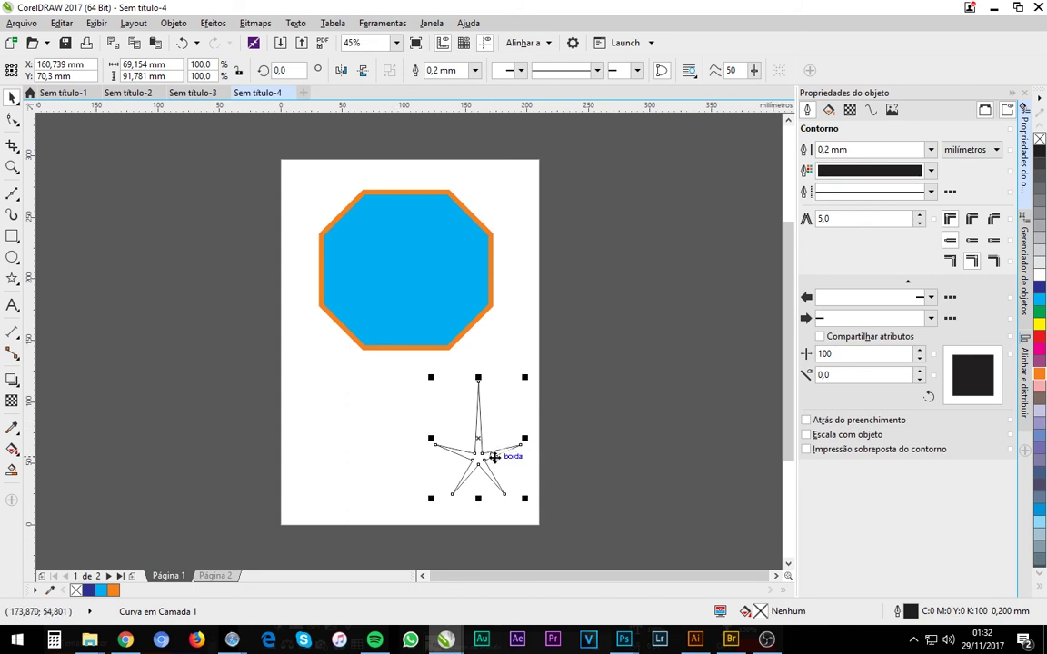
# - Convert the blue octagon to curves and pull its upper-right side node outward, widening the shape to about 168 mm
pyautogui.click(482, 304)
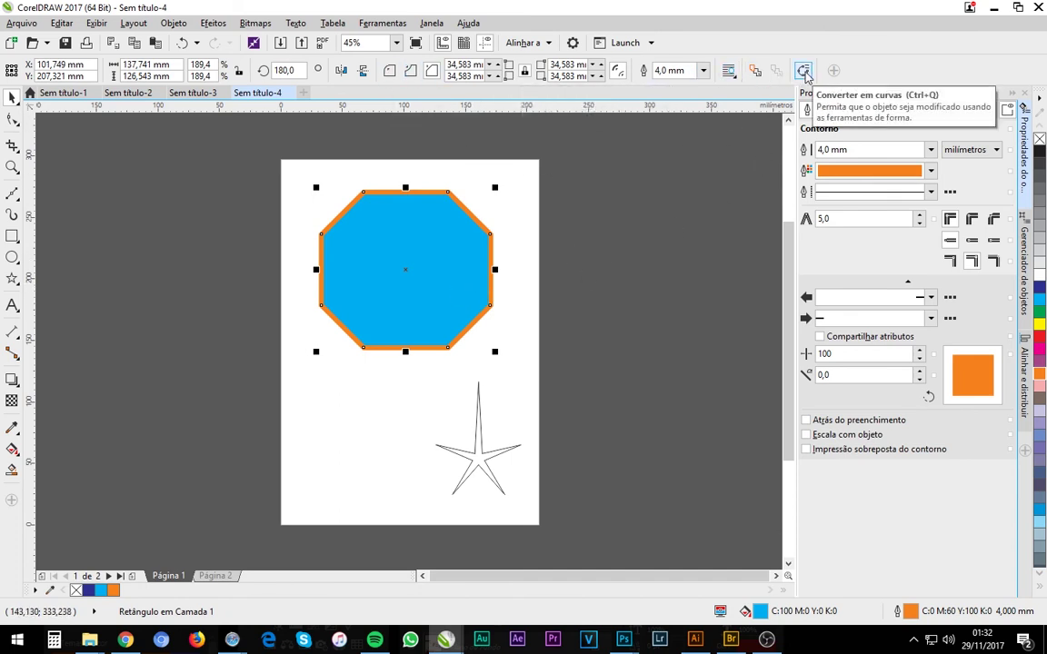
pyautogui.click(756, 71)
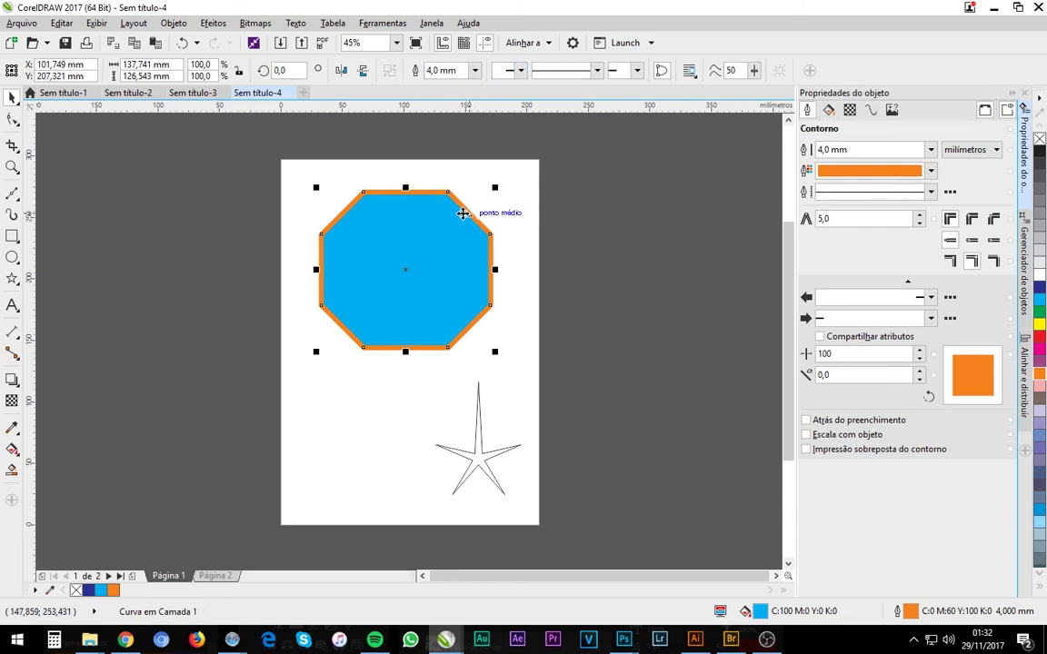
pyautogui.click(12, 119)
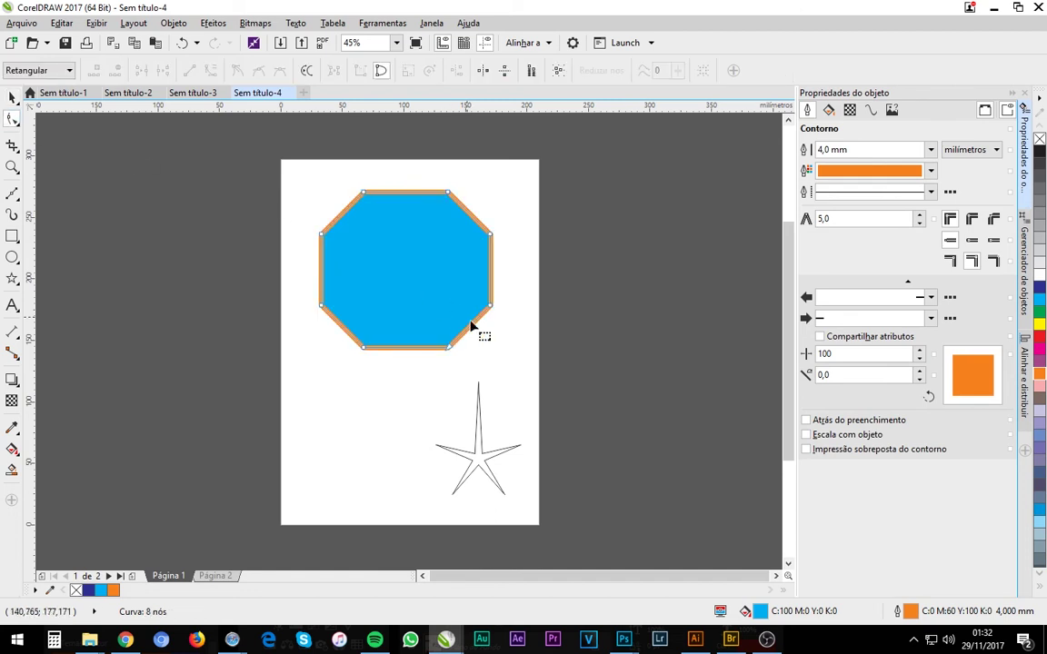
pyautogui.moveTo(491, 235); pyautogui.dragTo(527, 220)
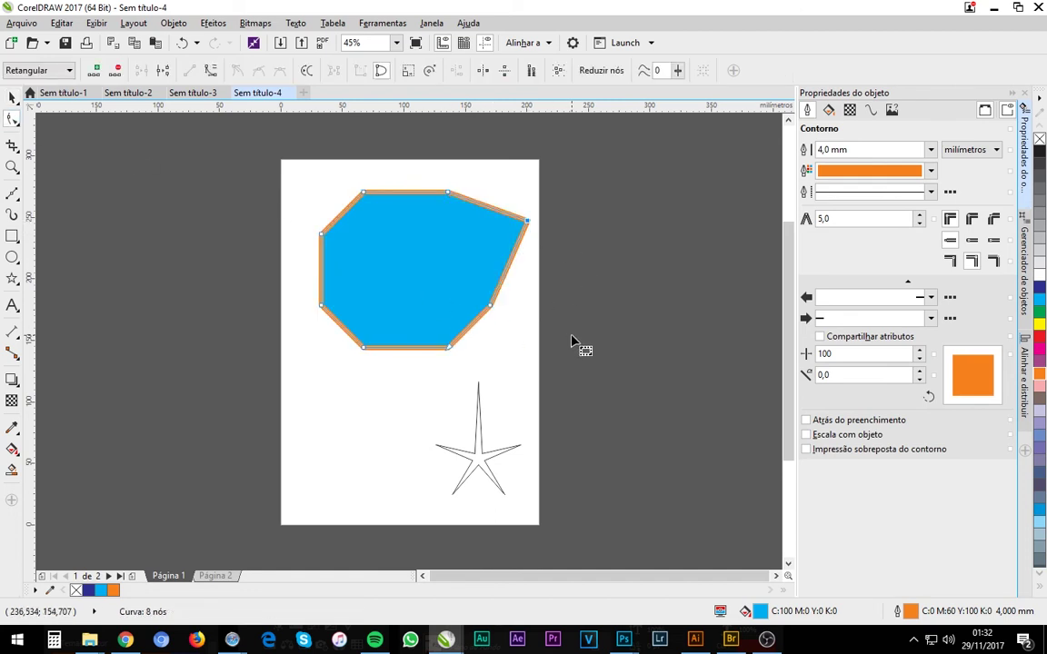
pyautogui.click(12, 97)
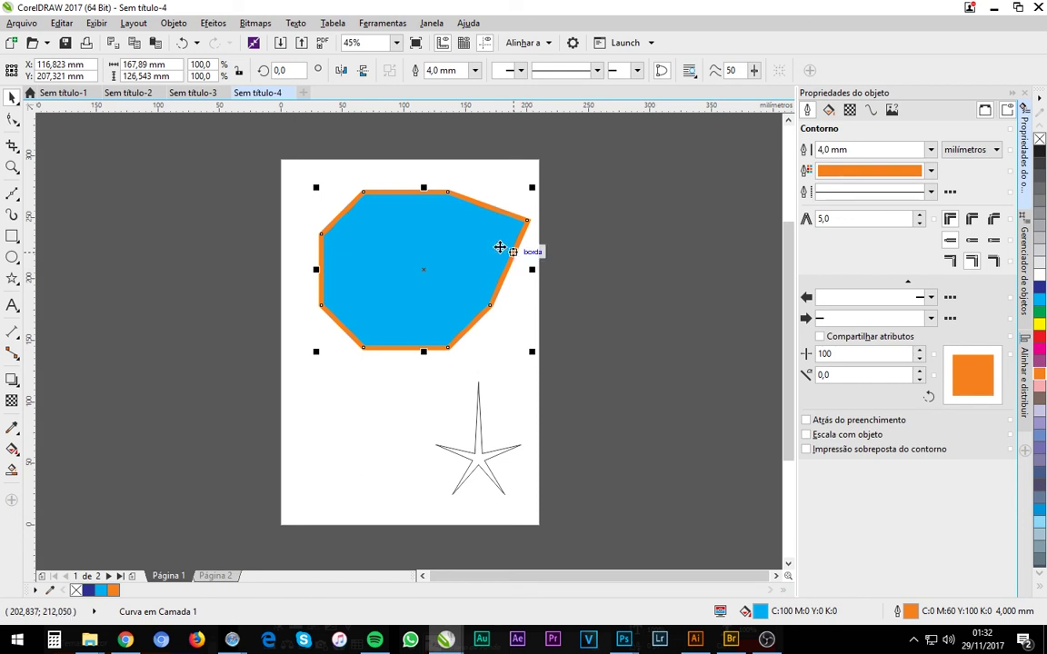
# - Reshape the blue curve into a jagged figure about 192 by 151 mm, moving three nodes inward as notches and the others into points
pyautogui.click(11, 119)
pyautogui.moveTo(325, 307); pyautogui.dragTo(296, 326)
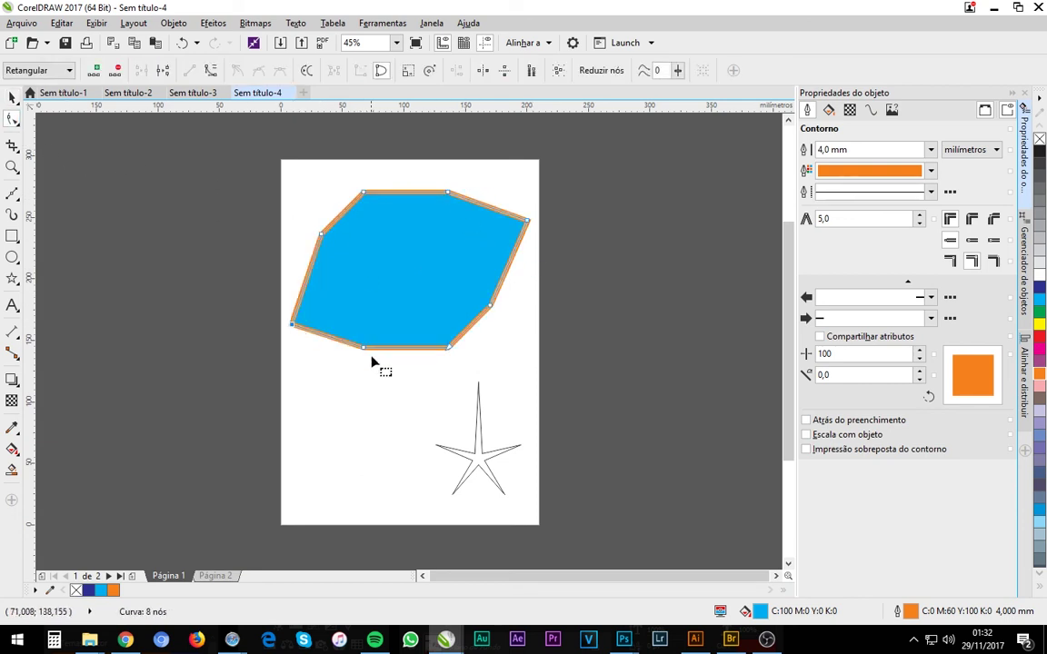
pyautogui.moveTo(364, 352); pyautogui.dragTo(385, 291)
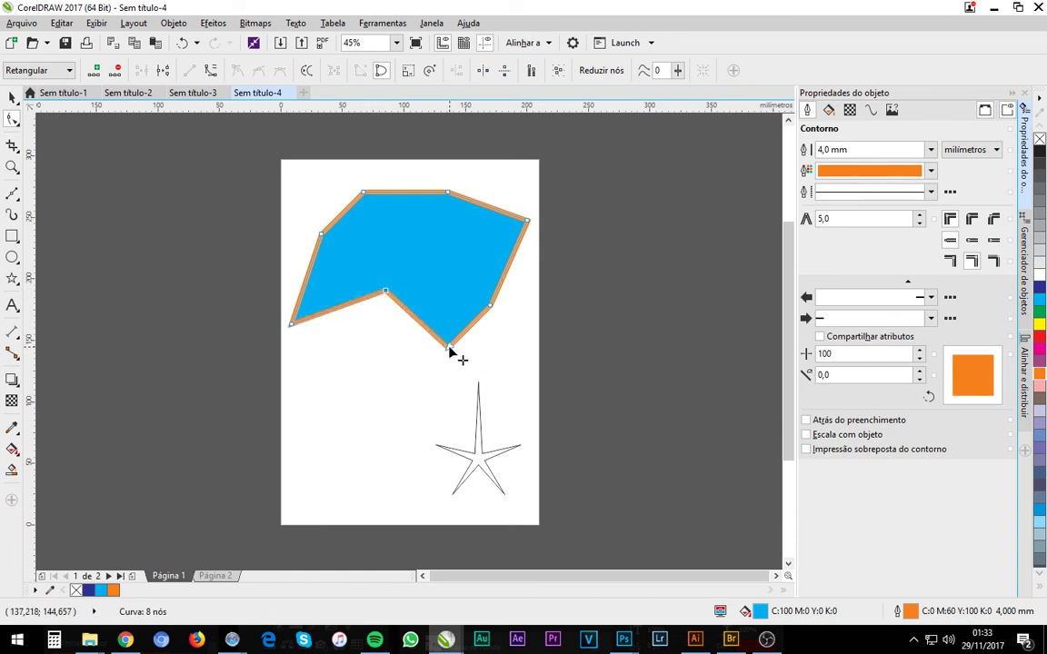
pyautogui.moveTo(448, 348); pyautogui.dragTo(432, 378)
pyautogui.moveTo(490, 309); pyautogui.dragTo(441, 278)
pyautogui.moveTo(362, 195); pyautogui.dragTo(393, 260)
pyautogui.moveTo(323, 234); pyautogui.dragTo(351, 206)
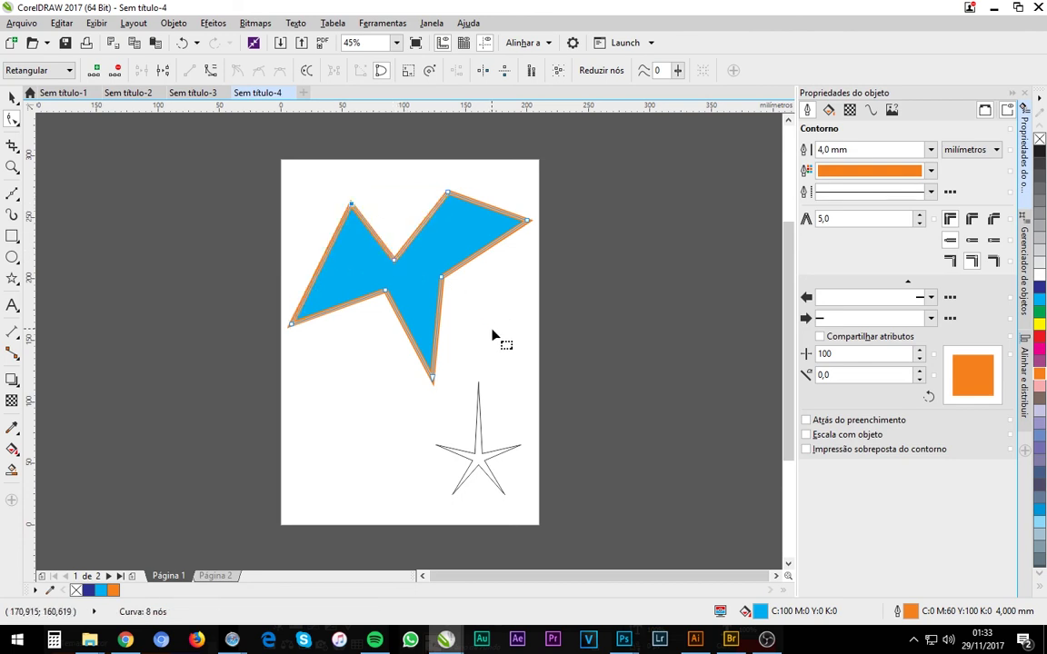
pyautogui.click(12, 97)
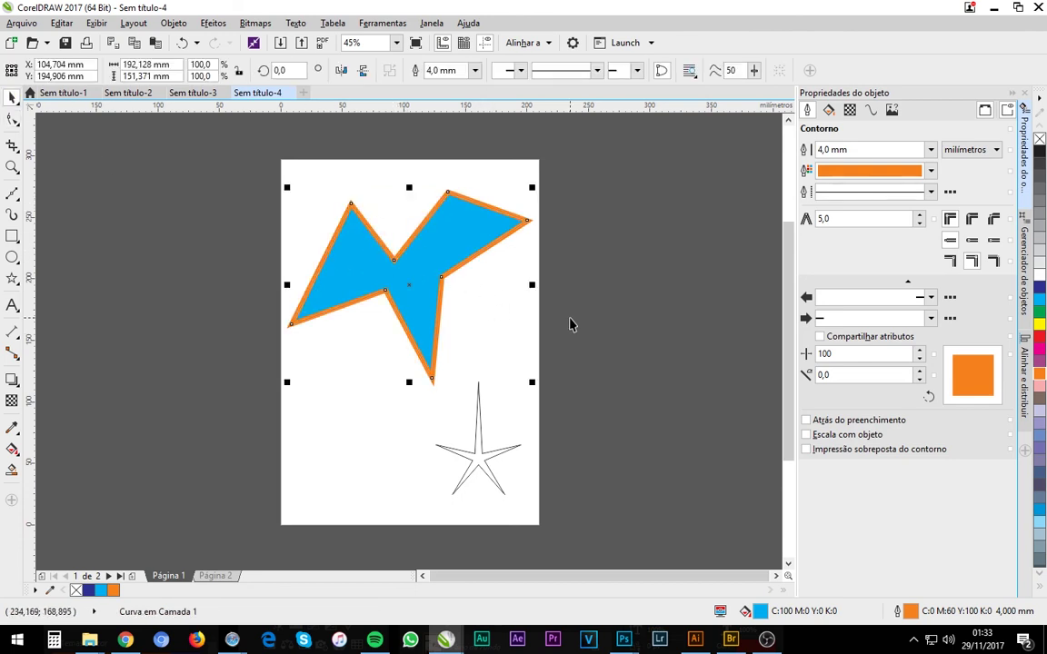